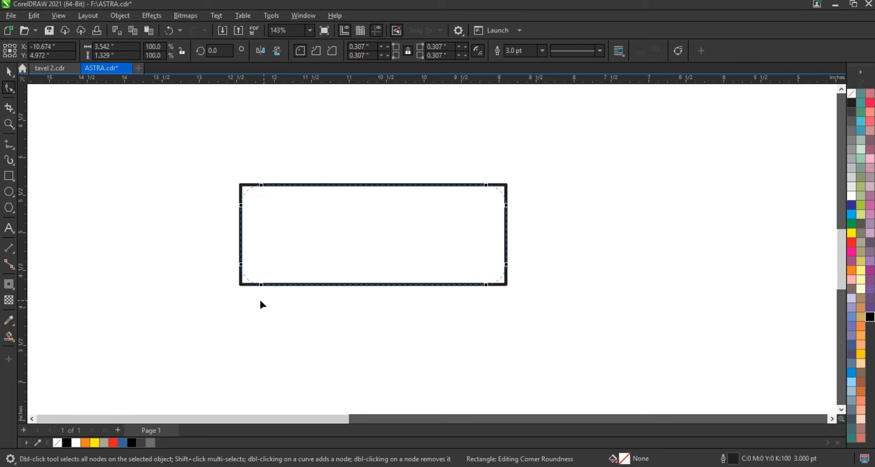
Trim the top off the rounded rectangle with a copy of itself shifted straight up, and delete the copy
{"action": "left_click", "coordinate": [9, 71]}
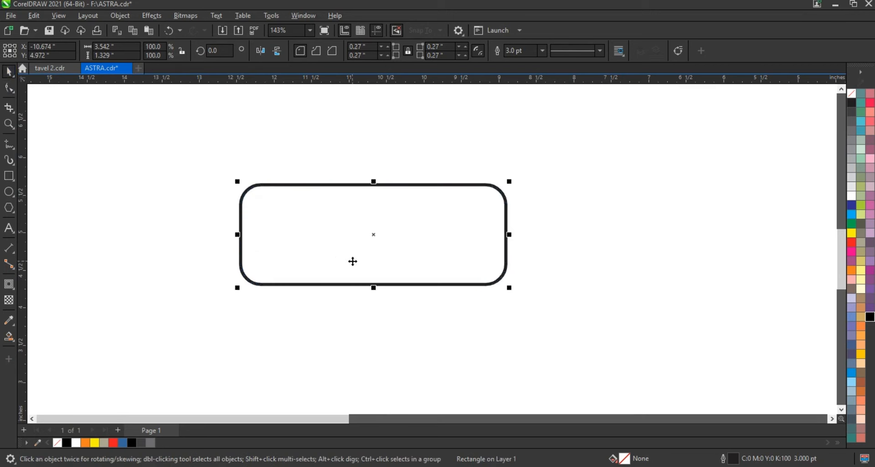
{"action": "left_click_drag", "start_coordinate": [353, 261], "coordinate": [348, 204]}
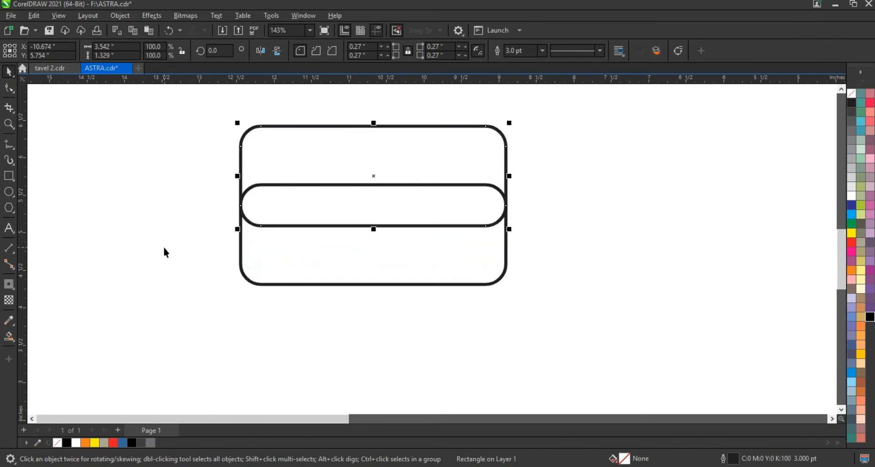
{"action": "left_click", "coordinate": [260, 274], "text": "shift"}
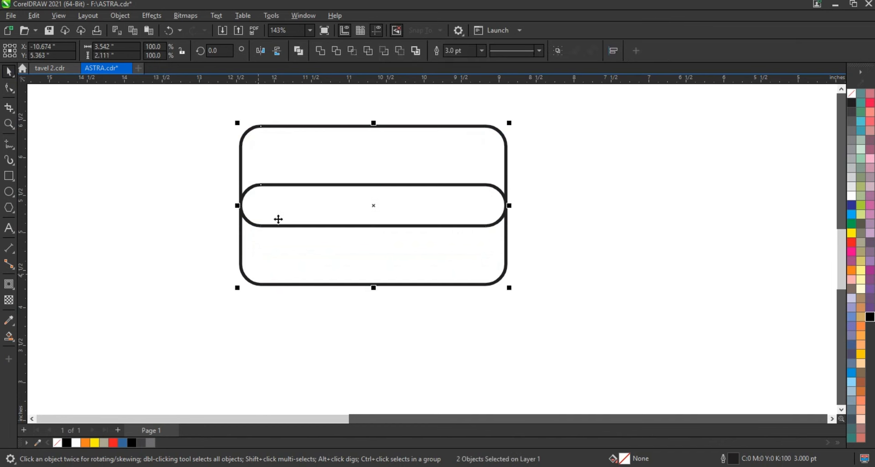
{"action": "left_click", "coordinate": [336, 54]}
{"action": "left_click", "coordinate": [323, 165]}
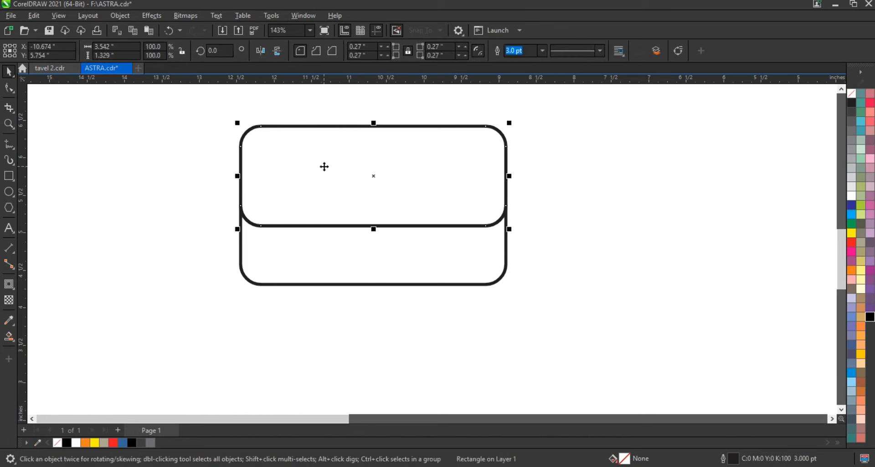
{"action": "key", "text": "Delete"}
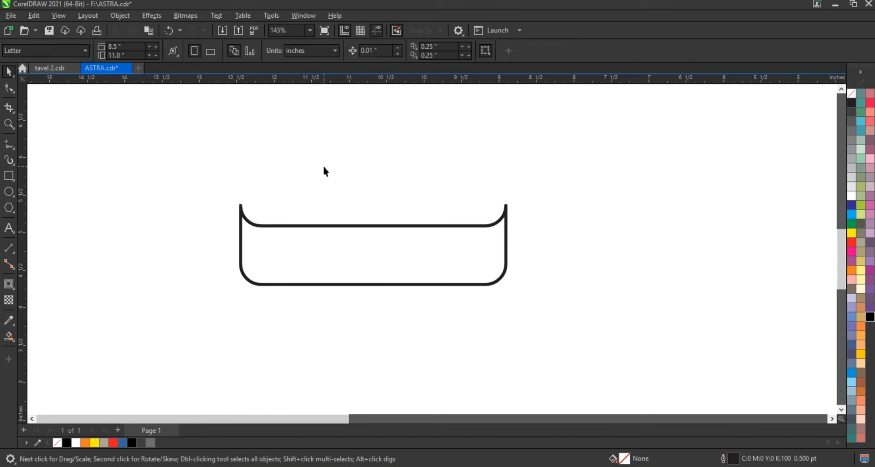
Fill the trimmed banner shape with black and remove its outline
{"action": "left_click", "coordinate": [295, 239]}
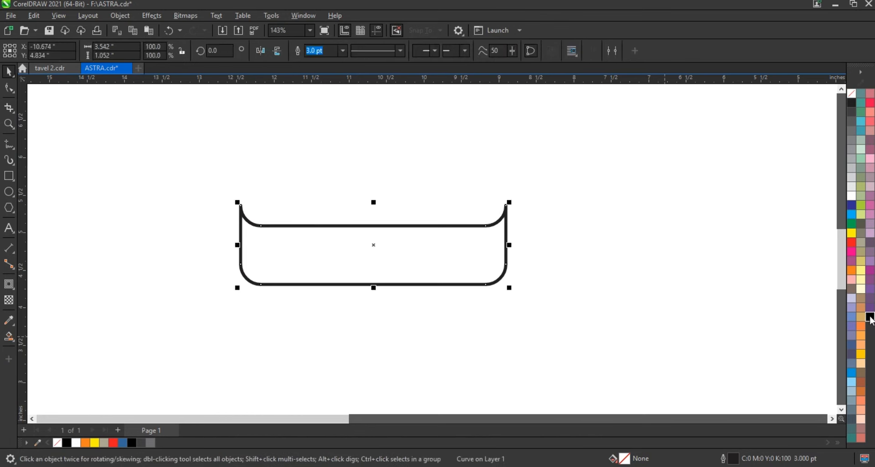
{"action": "left_click", "coordinate": [867, 319]}
{"action": "right_click", "coordinate": [852, 93]}
{"action": "left_click", "coordinate": [812, 98]}
{"action": "left_click", "coordinate": [591, 253]}
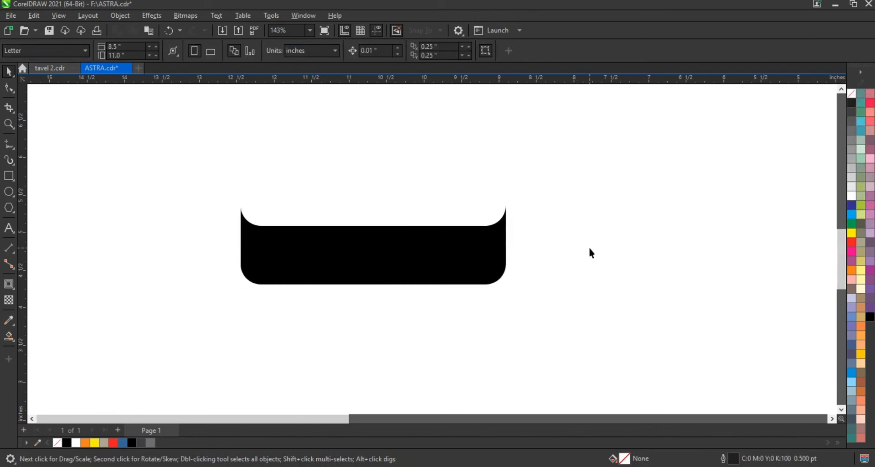
Cut a thin strip off the black banner's lower edge using a slightly raised copy, and fill the strip white
{"action": "left_click", "coordinate": [399, 271]}
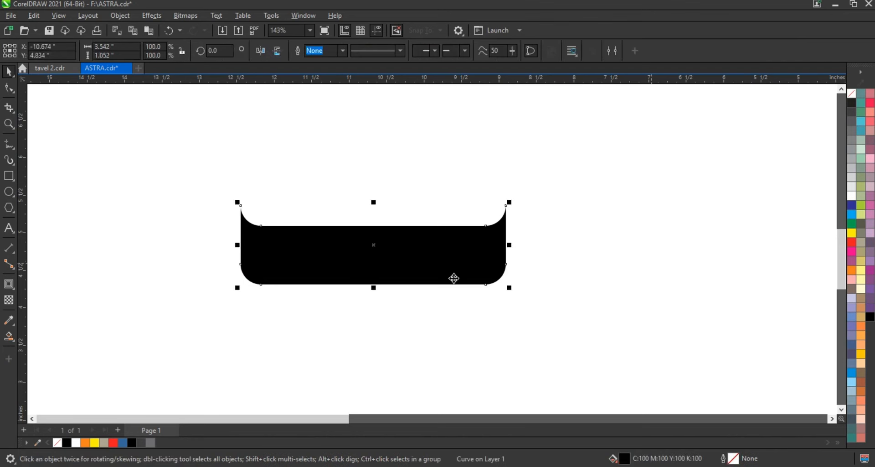
{"action": "left_click_drag", "start_coordinate": [456, 278], "coordinate": [456, 276]}
{"action": "right_click", "coordinate": [456, 276]}
{"action": "left_click_drag", "start_coordinate": [602, 162], "coordinate": [199, 328]}
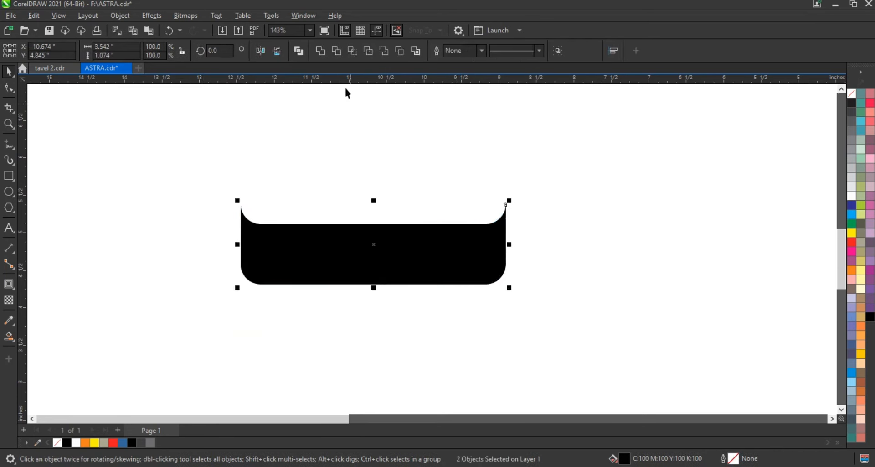
{"action": "left_click_drag", "start_coordinate": [176, 238], "coordinate": [538, 317]}
{"action": "left_click", "coordinate": [851, 197]}
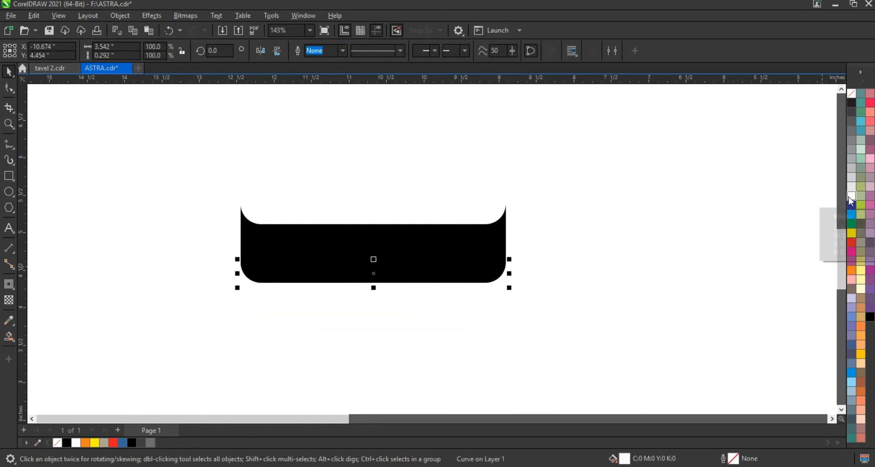
Move the white strip straight up until it sits just inside the banner's upper edge
{"action": "key", "text": "Up"}
{"action": "key", "text": "Up"}
{"action": "key", "text": "Up"}
{"action": "key", "text": "Up"}
{"action": "key", "text": "Up"}
{"action": "key", "text": "Up"}
{"action": "key", "text": "Up"}
{"action": "key", "text": "Up"}
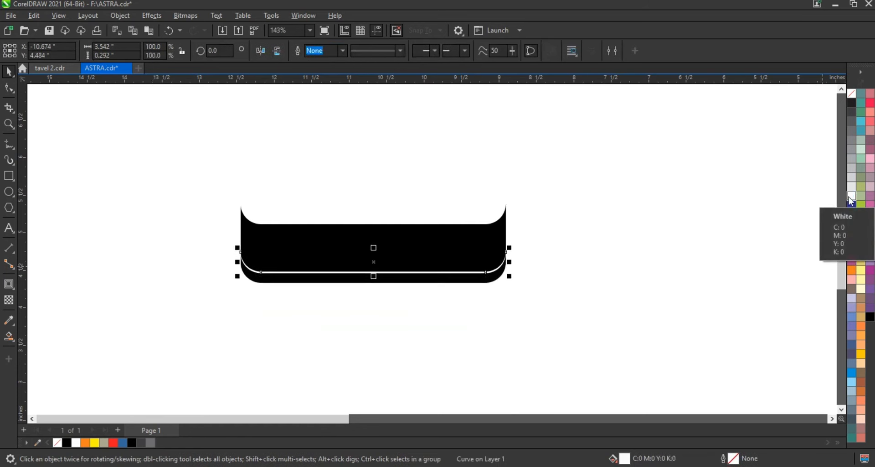
{"action": "key", "text": "Up"}
{"action": "key", "text": "Up"}
{"action": "key", "text": "Up"}
{"action": "key", "text": "Up"}
{"action": "key", "text": "Up"}
{"action": "key", "text": "Up"}
{"action": "key", "text": "Up"}
{"action": "key", "text": "Up"}
{"action": "key", "text": "Up"}
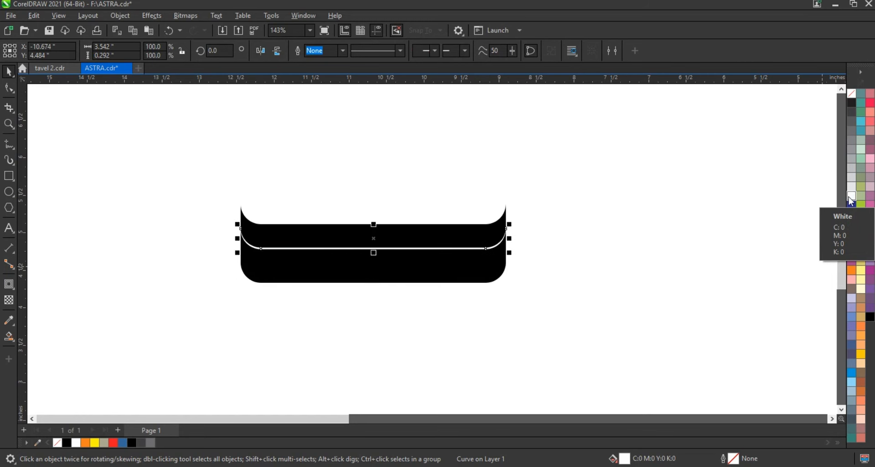
{"action": "key", "text": "Up"}
{"action": "key", "text": "Up"}
{"action": "key", "text": "Up"}
{"action": "key", "text": "Up"}
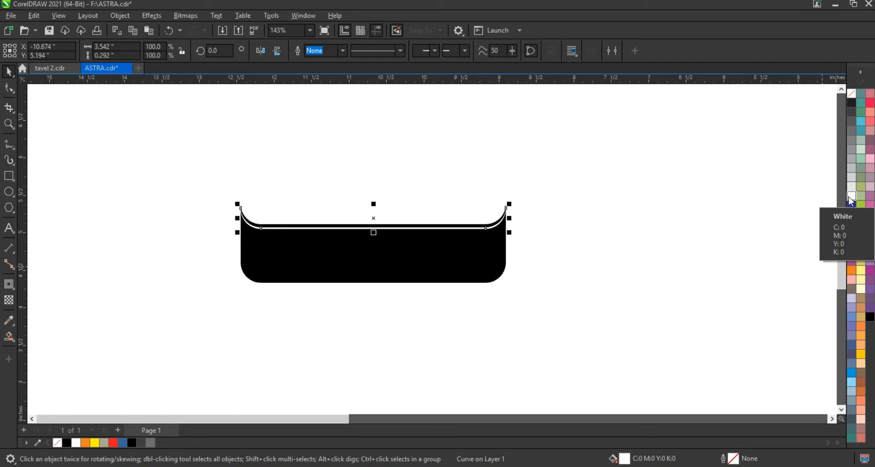
Duplicate the white strip and move the copy down to just inside the banner's lower edge
{"action": "key", "text": "KP_Add"}
{"action": "key", "text": "Down"}
{"action": "key", "text": "Down"}
{"action": "key", "text": "Down"}
{"action": "key", "text": "Down"}
{"action": "key", "text": "Down"}
{"action": "key", "text": "Down"}
{"action": "key", "text": "Down"}
{"action": "key", "text": "Down"}
{"action": "key", "text": "Down"}
{"action": "key", "text": "Down"}
{"action": "key", "text": "Down"}
{"action": "key", "text": "Down"}
{"action": "key", "text": "Down"}
{"action": "key", "text": "Down"}
{"action": "key", "text": "Down"}
{"action": "key", "text": "Down"}
{"action": "key", "text": "Down"}
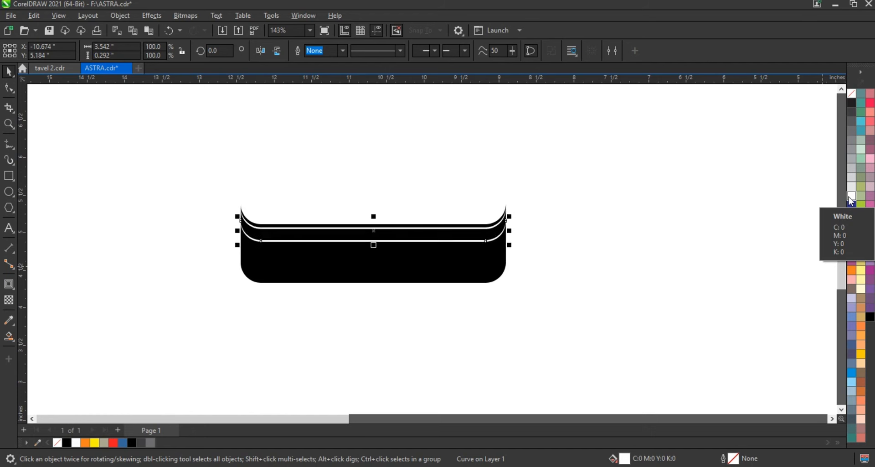
{"action": "key", "text": "Down"}
{"action": "key", "text": "Down"}
{"action": "key", "text": "Down"}
{"action": "key", "text": "Down"}
{"action": "key", "text": "Down"}
{"action": "key", "text": "Down"}
{"action": "key", "text": "Down"}
{"action": "key", "text": "Down"}
{"action": "key", "text": "Down"}
{"action": "key", "text": "Down"}
{"action": "key", "text": "Down"}
{"action": "key", "text": "Down"}
{"action": "key", "text": "Down"}
{"action": "key", "text": "Down"}
{"action": "key", "text": "Down"}
{"action": "key", "text": "Down"}
{"action": "key", "text": "Down"}
{"action": "key", "text": "Down"}
{"action": "key", "text": "Down"}
{"action": "key", "text": "Down"}
{"action": "key", "text": "Down"}
{"action": "key", "text": "Down"}
{"action": "key", "text": "Down"}
{"action": "key", "text": "Down"}
{"action": "key", "text": "Down"}
{"action": "key", "text": "Down"}
{"action": "key", "text": "Down"}
{"action": "key", "text": "Down"}
{"action": "key", "text": "Down"}
{"action": "key", "text": "Down"}
{"action": "key", "text": "Down"}
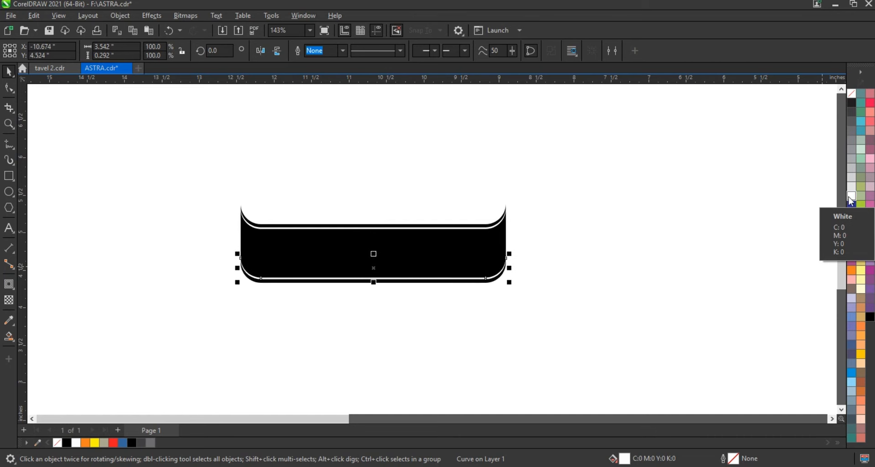
{"action": "left_click", "coordinate": [614, 233]}
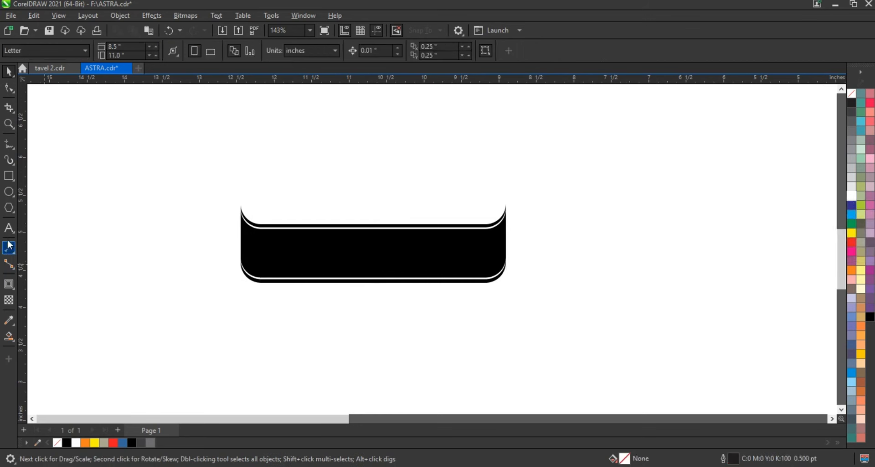
Add the artistic text "ABSTRACT" below the banner and set its font to Bebas Neue
{"action": "key", "text": "F8"}
{"action": "left_click", "coordinate": [66, 339]}
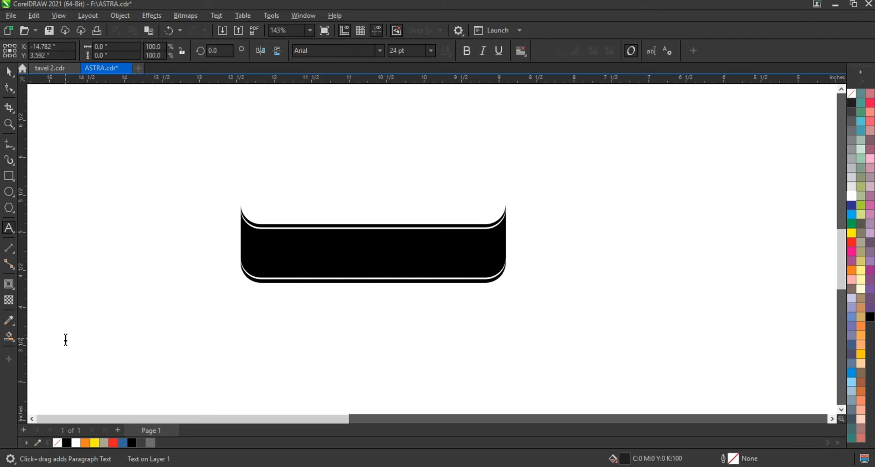
{"action": "type", "text": "ABSTRACT"}
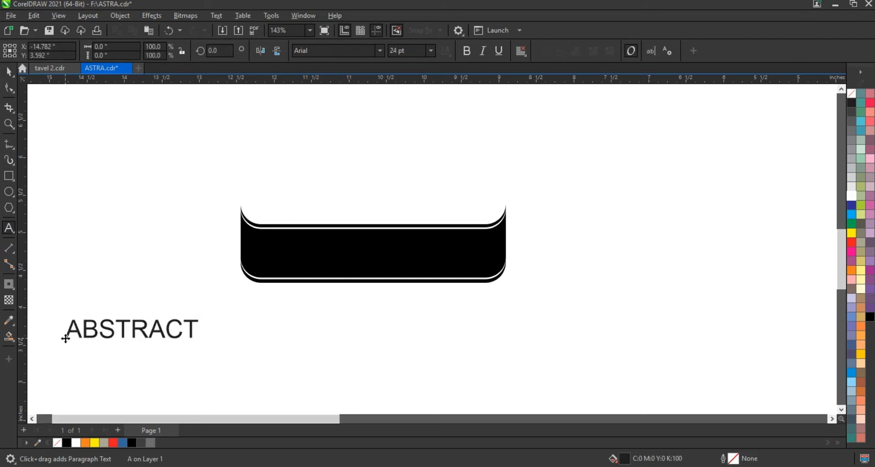
{"action": "left_click", "coordinate": [9, 71]}
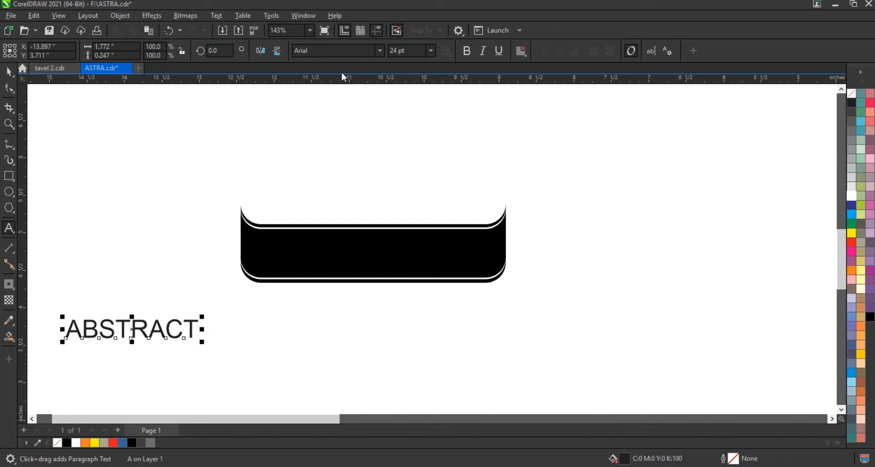
{"action": "left_click", "coordinate": [381, 54]}
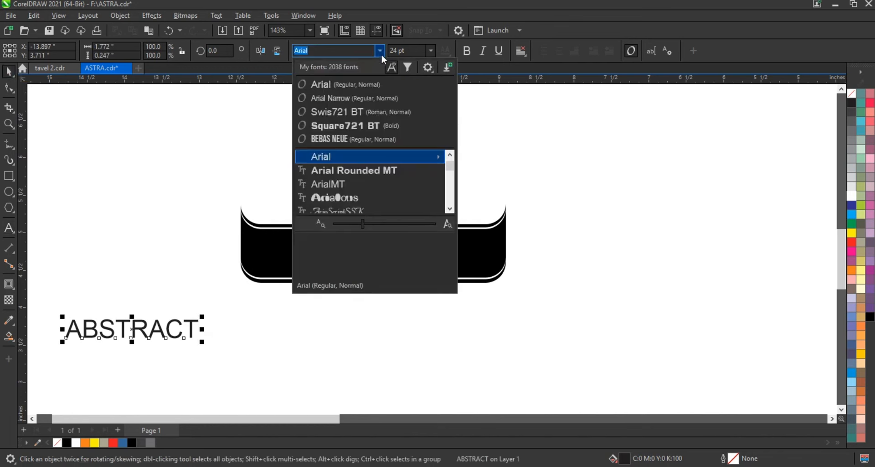
{"action": "left_click", "coordinate": [349, 137]}
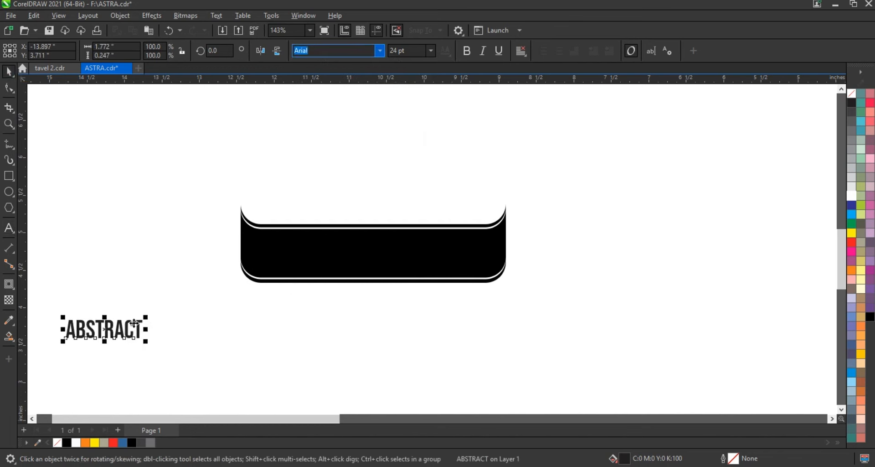
Place ABSTRACT enlarged and white on the left of the black banner, with a copy of about 17 pt to its right
{"action": "left_click_drag", "start_coordinate": [135, 327], "coordinate": [409, 287]}
{"action": "left_click", "coordinate": [851, 196]}
{"action": "left_click_drag", "start_coordinate": [407, 233], "coordinate": [456, 245]}
Replace the small copy's text with "THE ART OF", "UNLIMITED" and "TYPOGRAPHY" on three lines
{"action": "left_click", "coordinate": [9, 230]}
{"action": "key", "text": "ctrl+a"}
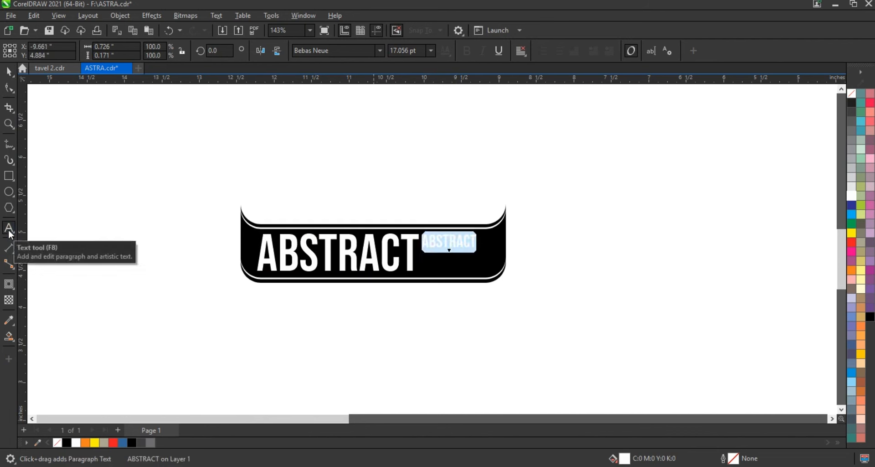
{"action": "type", "text": "THE ART OF "}
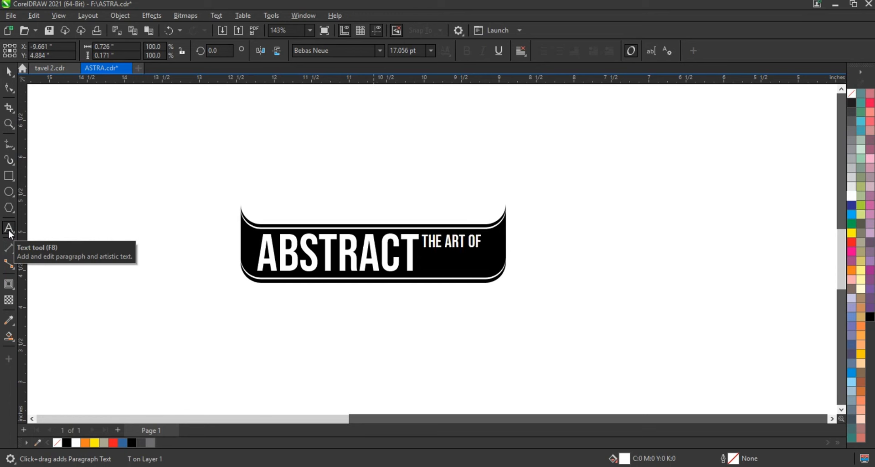
{"action": "type", "text": "UNLIMITE"}
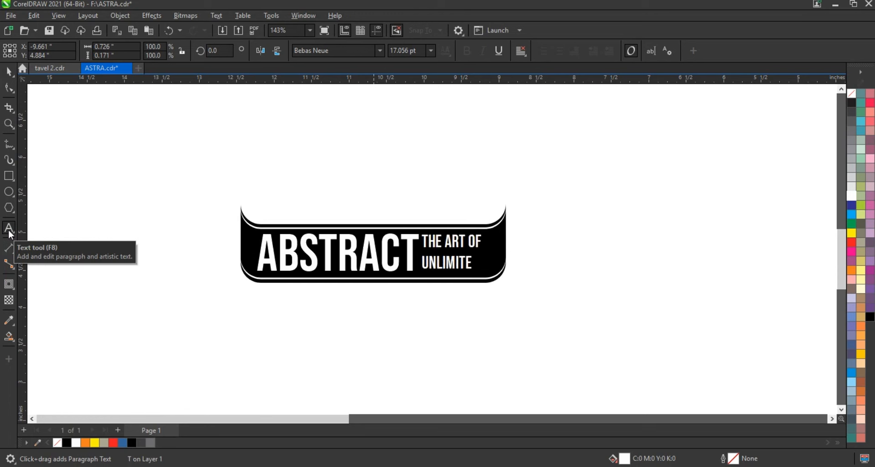
{"action": "type", "text": "D TYPOGRAPHY"}
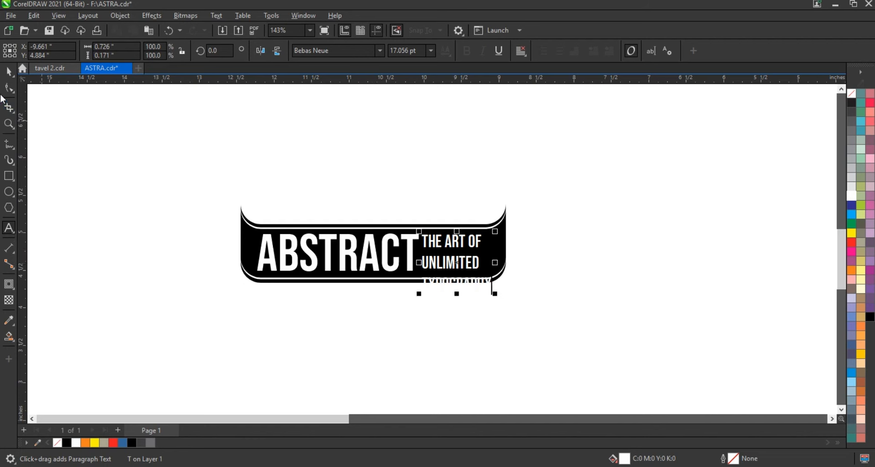
Tighten the line spacing of the three-line text so that it fits the banner's height
{"action": "left_click", "coordinate": [8, 88]}
{"action": "left_click_drag", "start_coordinate": [420, 295], "coordinate": [421, 277]}
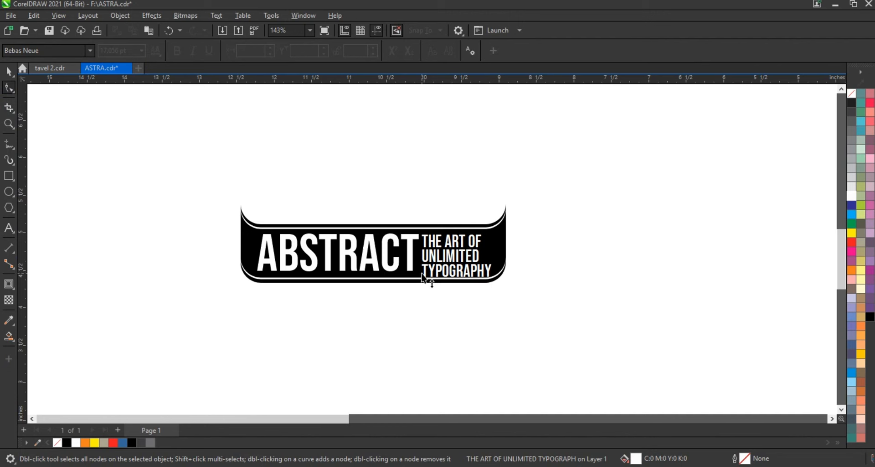
Scale the three-line text down to about 14.8 pt and nudge it right, away from ABSTRACT
{"action": "left_click", "coordinate": [8, 73]}
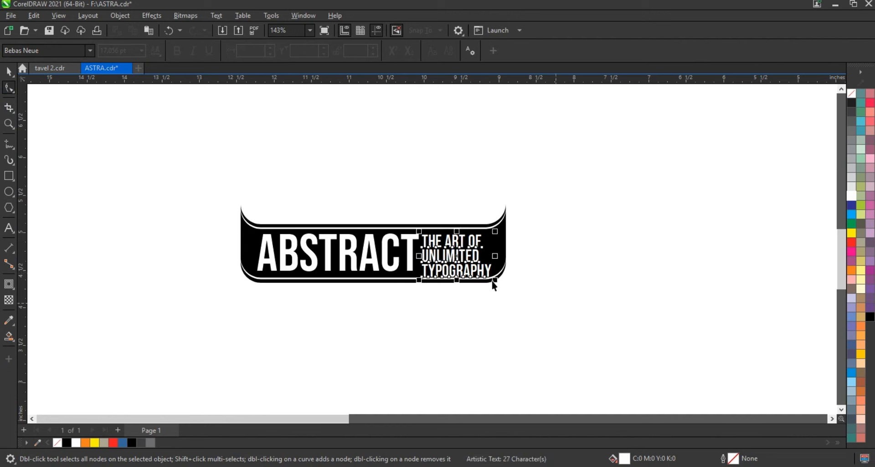
{"action": "left_click_drag", "start_coordinate": [494, 281], "coordinate": [487, 279]}
{"action": "key", "text": "Right"}
{"action": "key", "text": "Right"}
{"action": "key", "text": "Right"}
{"action": "key", "text": "Right"}
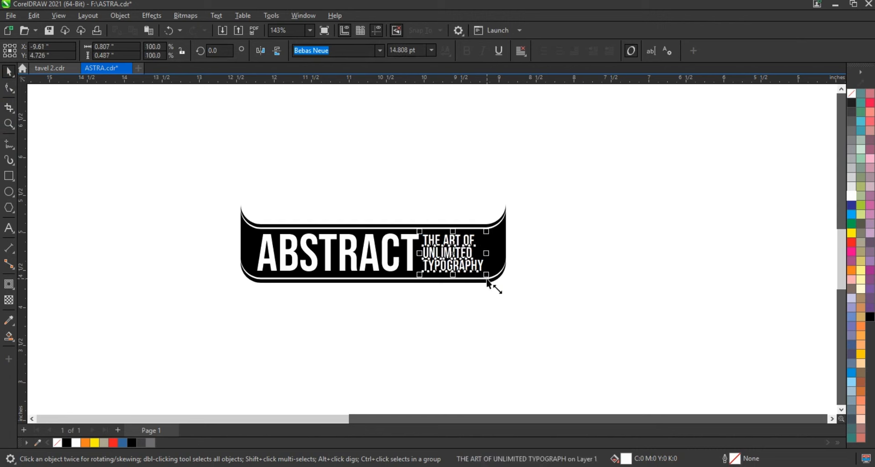
{"action": "key", "text": "Right"}
{"action": "key", "text": "Right"}
{"action": "key", "text": "Right"}
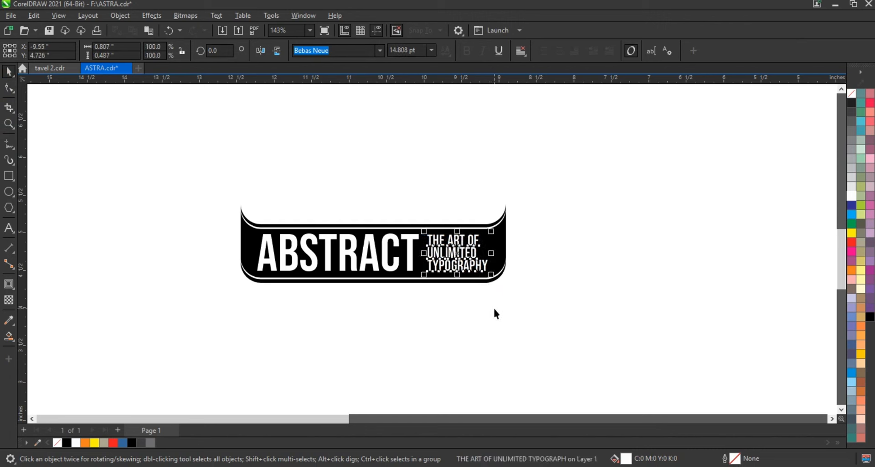
Convert ABSTRACT and the three-line text into one combined curve and scale it down to 96.6%
{"action": "left_click_drag", "start_coordinate": [494, 309], "coordinate": [238, 225]}
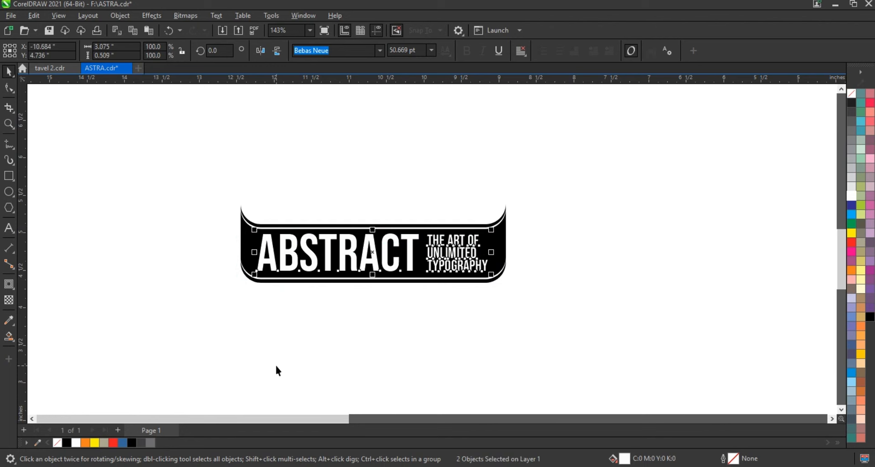
{"action": "key", "text": "ctrl+q"}
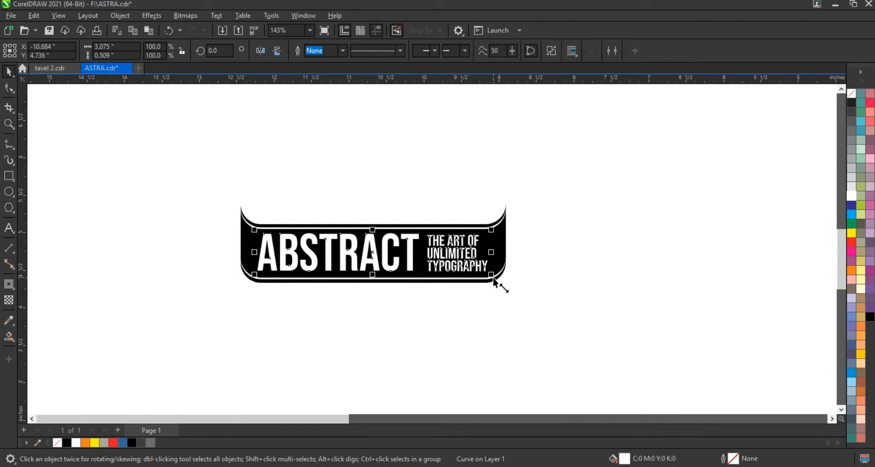
{"action": "left_click_drag", "start_coordinate": [493, 278], "coordinate": [486, 275]}
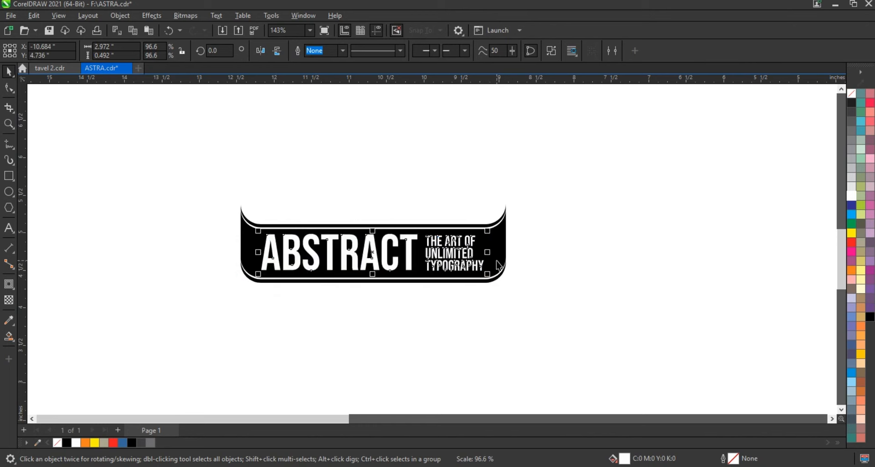
{"action": "left_click", "coordinate": [550, 288]}
Fill the lettering and both white strips on the banner with red
{"action": "left_click", "coordinate": [495, 233]}
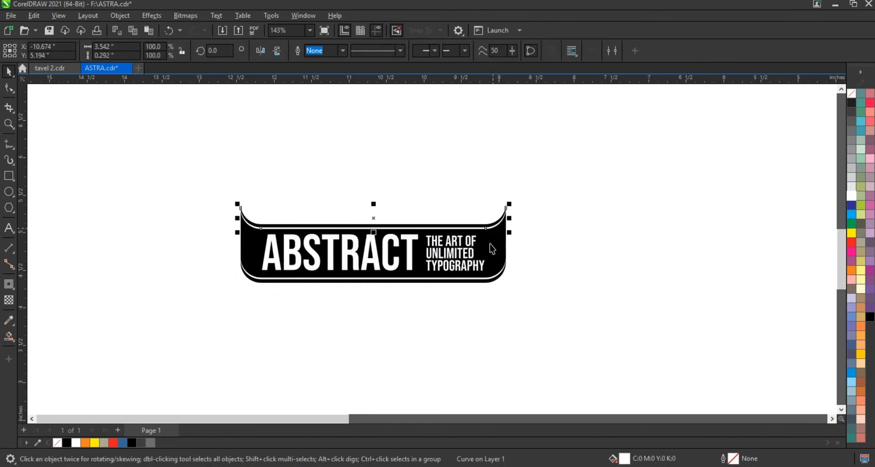
{"action": "left_click", "coordinate": [499, 273], "text": "shift"}
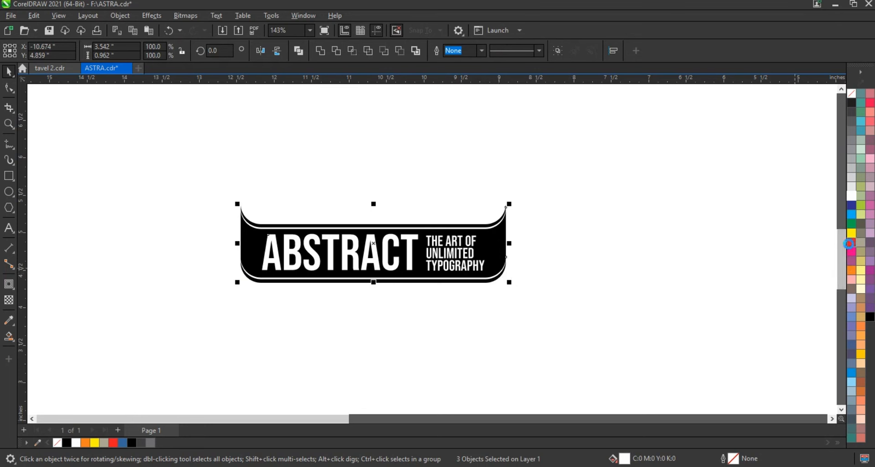
{"action": "left_click", "coordinate": [851, 242]}
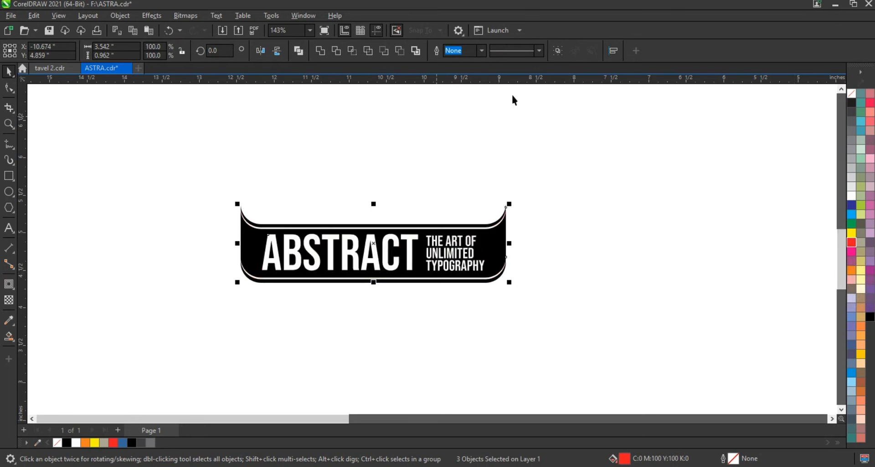
Undo the red fill on the lettering and strips, and create a copy of the banner rotated 180 degrees
{"action": "key", "text": "ctrl+z"}
{"action": "left_click", "coordinate": [534, 230]}
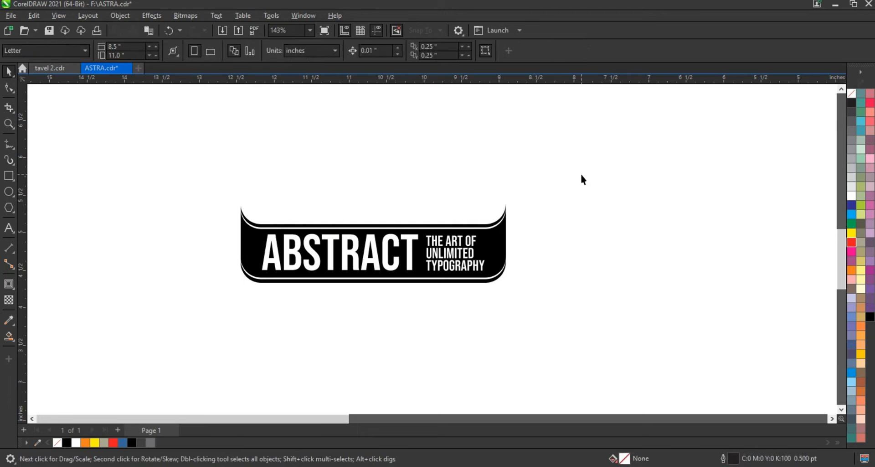
{"action": "left_click_drag", "start_coordinate": [581, 175], "coordinate": [497, 217]}
{"action": "left_click", "coordinate": [430, 273]}
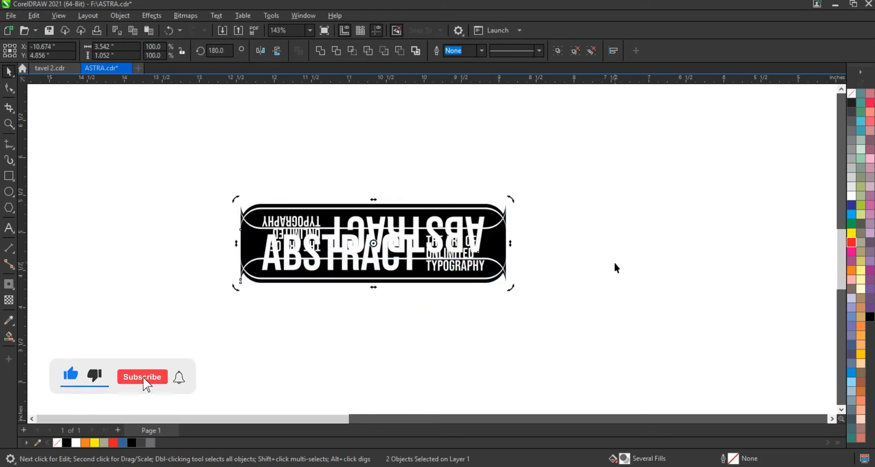
Nudge the upside-down copy straight up to Y 5.096 in and send it behind the upright banner
{"action": "key", "text": "Up"}
{"action": "key", "text": "Up"}
{"action": "key", "text": "Up"}
{"action": "key", "text": "Up"}
{"action": "key", "text": "Up"}
{"action": "key", "text": "Up"}
{"action": "key", "text": "Up"}
{"action": "key", "text": "Up"}
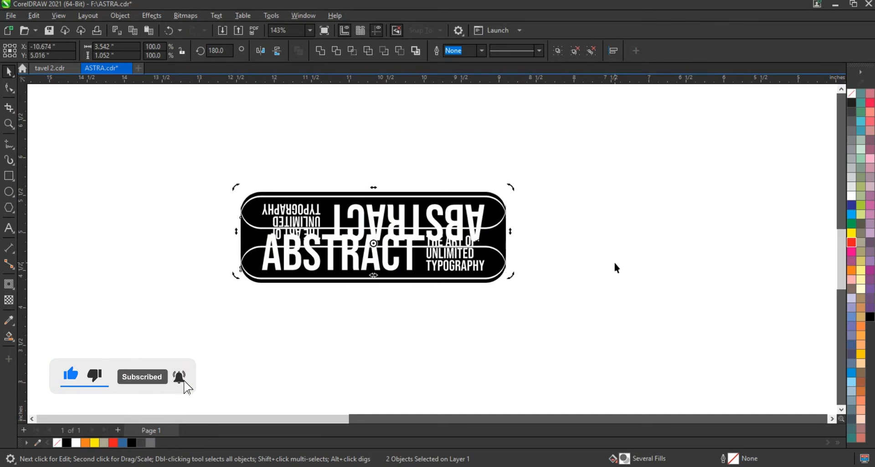
{"action": "key", "text": "Up"}
{"action": "key", "text": "Up"}
{"action": "key", "text": "Up"}
{"action": "key", "text": "Up"}
{"action": "key", "text": "Up"}
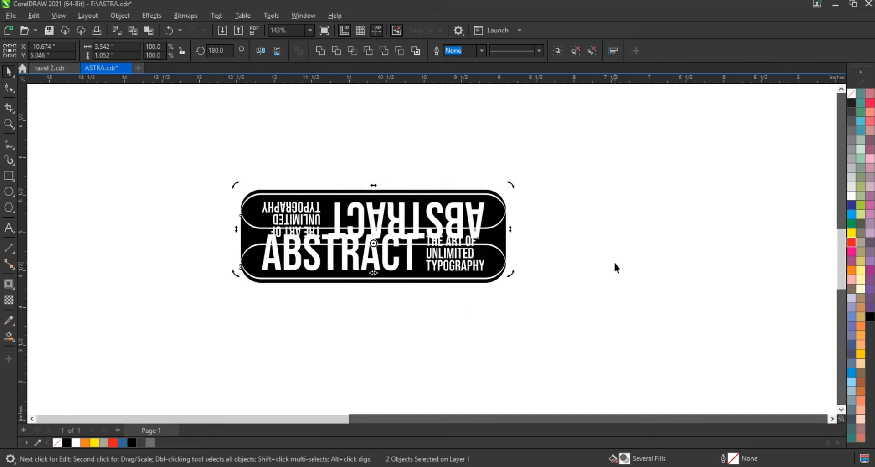
{"action": "key", "text": "shift+Page_Down"}
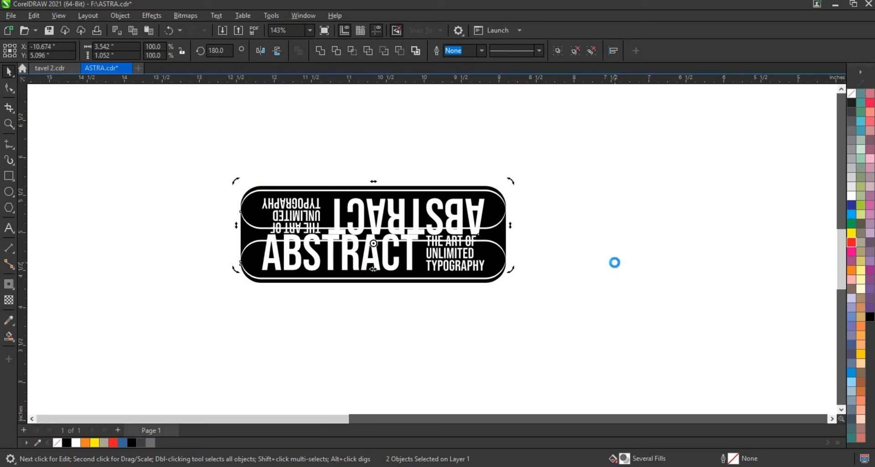
{"action": "left_click", "coordinate": [614, 263]}
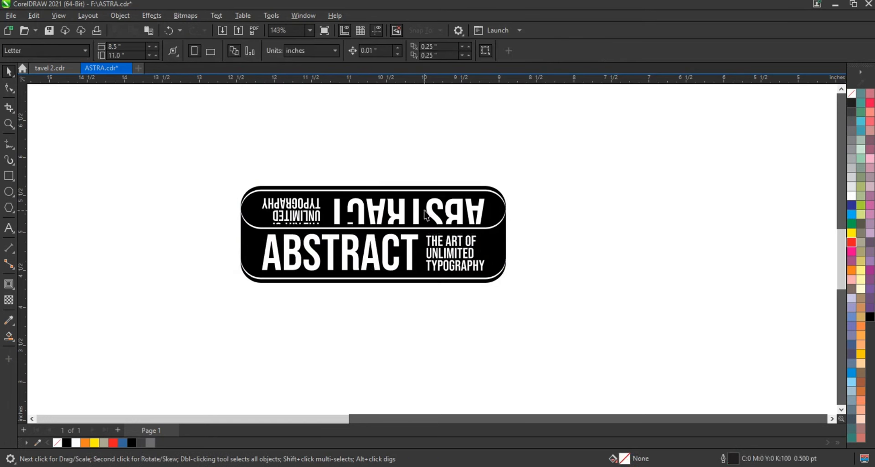
Apply a vertical black-to-white fountain fill to the upside-down lettering with Interactive Fill, darkening it towards the upright banner
{"action": "left_click", "coordinate": [426, 214]}
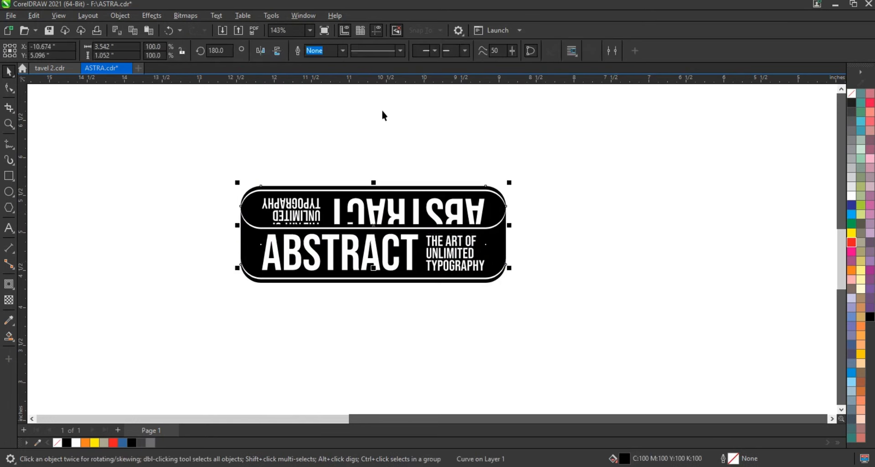
{"action": "left_click", "coordinate": [375, 216]}
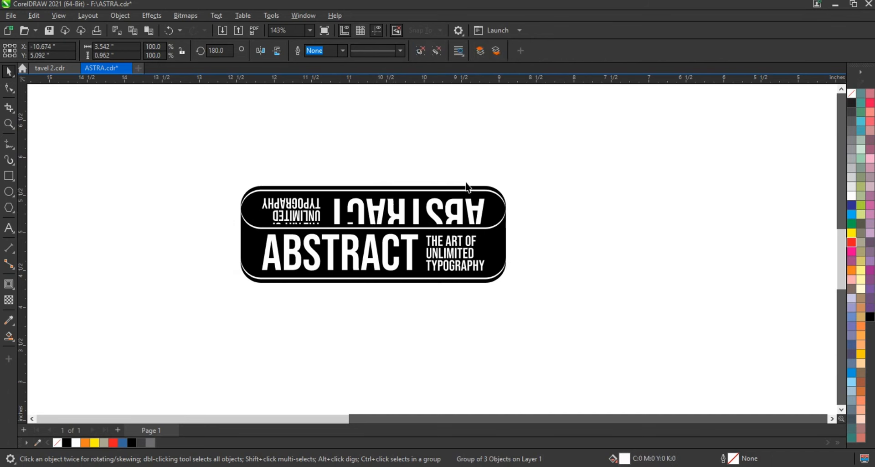
{"action": "key", "text": "Escape"}
{"action": "left_click", "coordinate": [456, 206]}
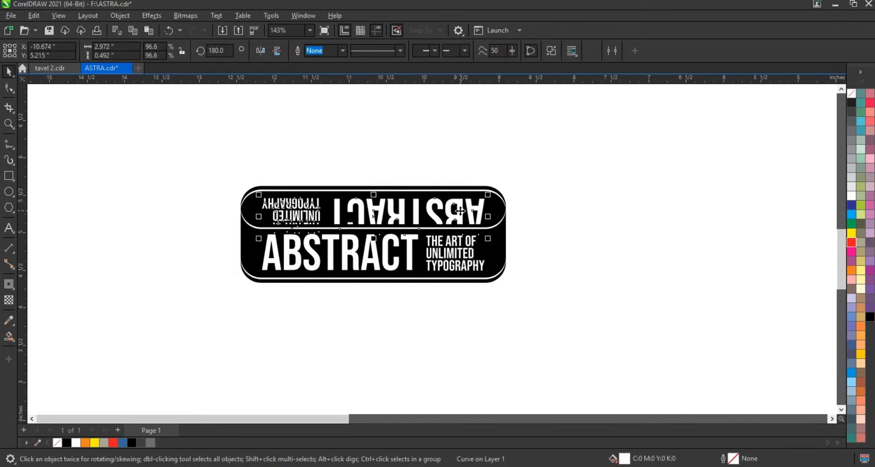
{"action": "left_click", "coordinate": [870, 317]}
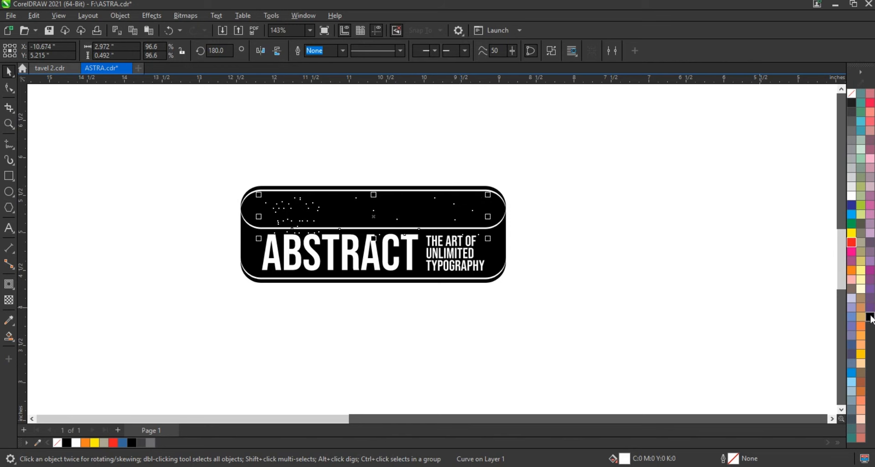
{"action": "left_click", "coordinate": [16, 342]}
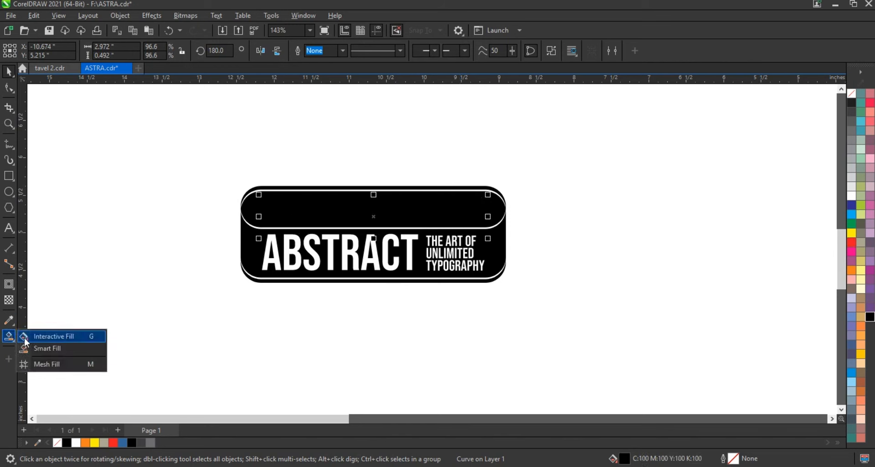
{"action": "key", "text": "g"}
{"action": "left_click_drag", "start_coordinate": [373, 243], "coordinate": [373, 189]}
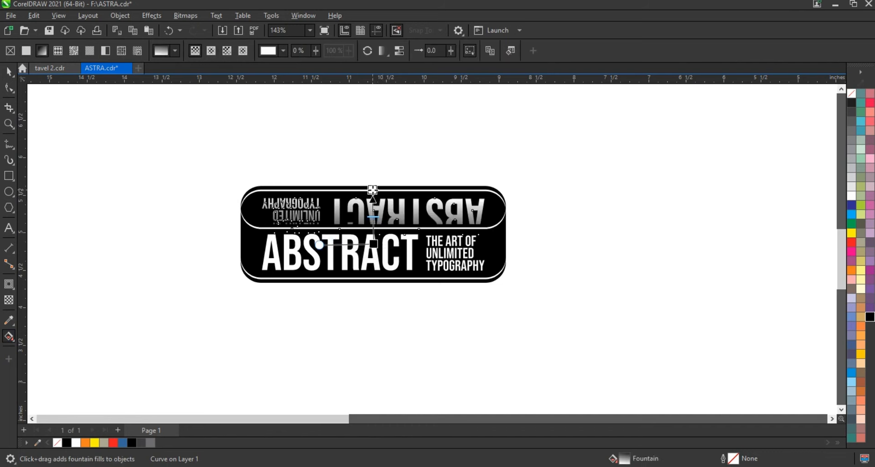
{"action": "left_click_drag", "start_coordinate": [373, 243], "coordinate": [373, 235]}
{"action": "left_click", "coordinate": [9, 71]}
{"action": "left_click", "coordinate": [191, 155]}
Group the upside-down banner's lettering, white strips and black shape into one object
{"action": "left_click", "coordinate": [357, 200]}
{"action": "left_click", "coordinate": [354, 190], "text": "shift"}
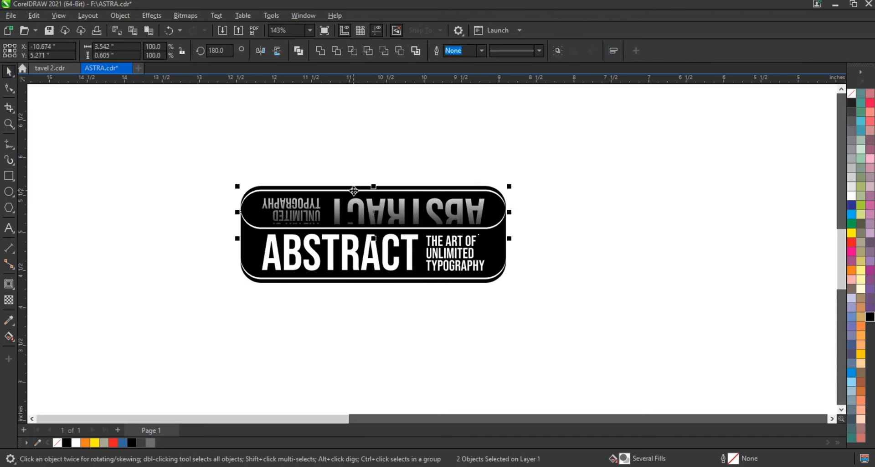
{"action": "left_click", "coordinate": [463, 186], "text": "shift"}
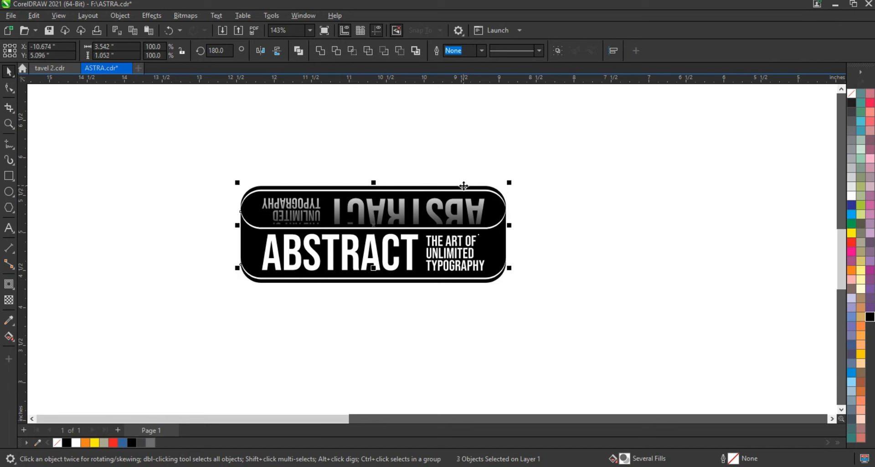
{"action": "key", "text": "Delete"}
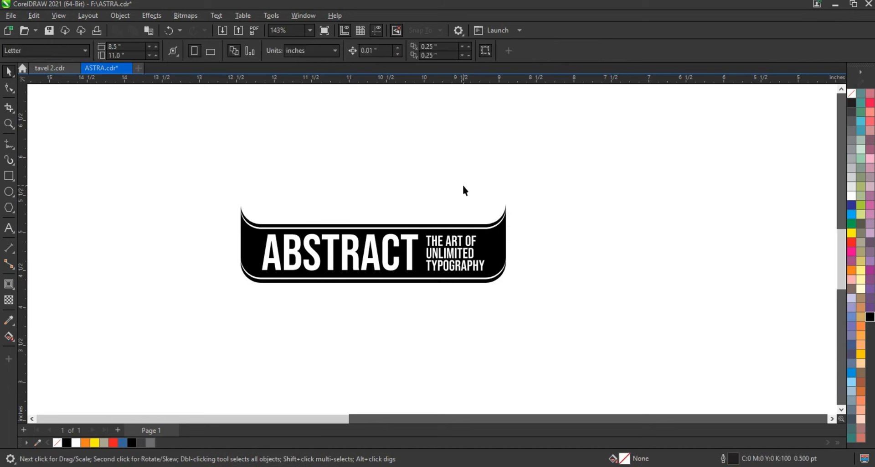
{"action": "key", "text": "ctrl+z"}
{"action": "left_click", "coordinate": [198, 199]}
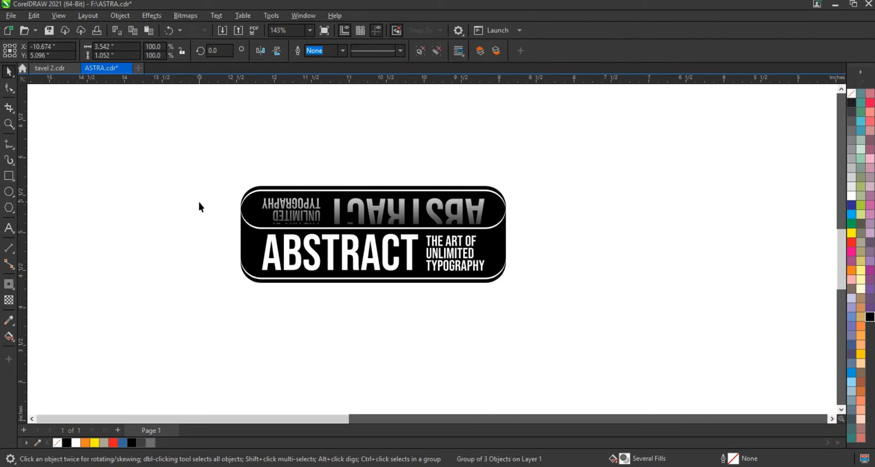
Group the upright banner's lettering, white strips and black shape into a second object
{"action": "left_click_drag", "start_coordinate": [197, 199], "coordinate": [531, 307]}
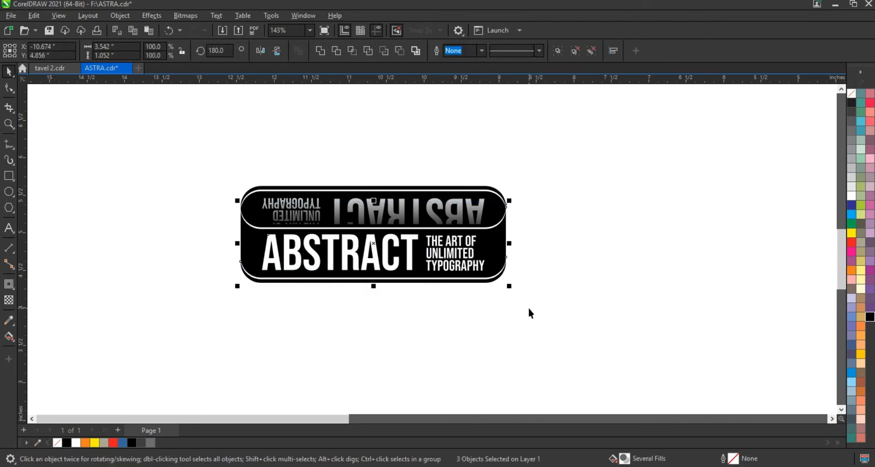
{"action": "key", "text": "ctrl+g"}
{"action": "left_click", "coordinate": [529, 308]}
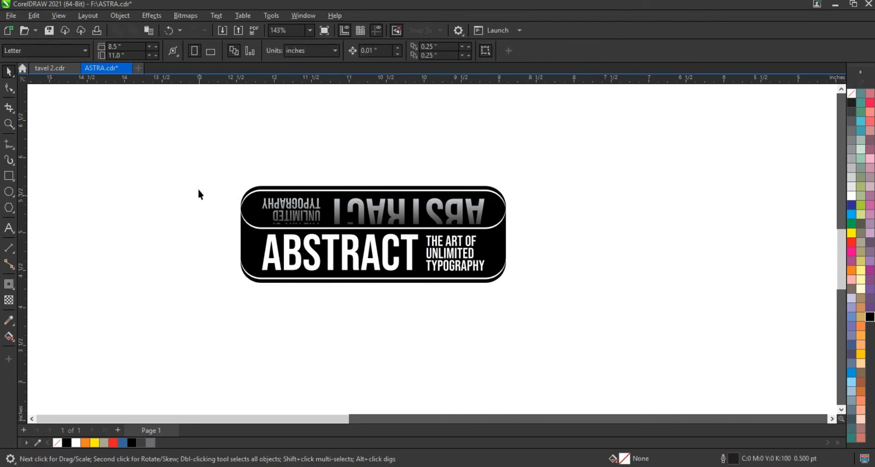
Create a copy of both banner groups rotated to 270 degrees so that the two pairs form a cross
{"action": "left_click_drag", "start_coordinate": [193, 161], "coordinate": [540, 317]}
{"action": "left_click", "coordinate": [484, 253]}
{"action": "left_click_drag", "start_coordinate": [513, 187], "coordinate": [398, 315]}
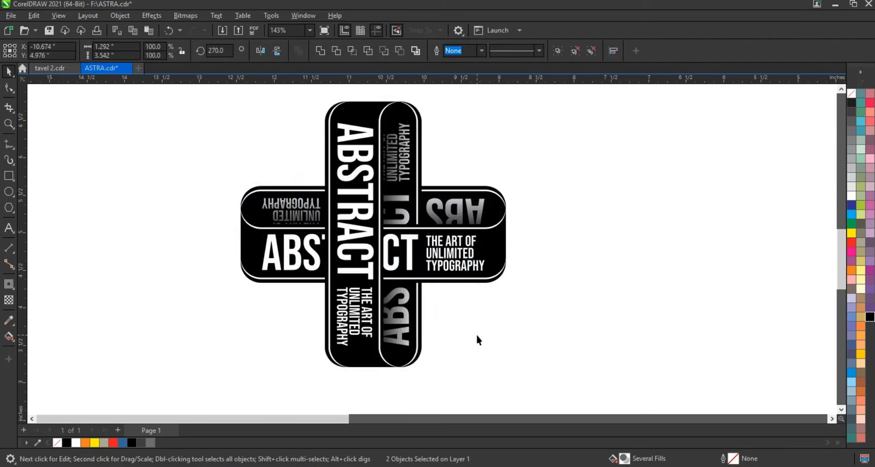
{"action": "left_click", "coordinate": [476, 333]}
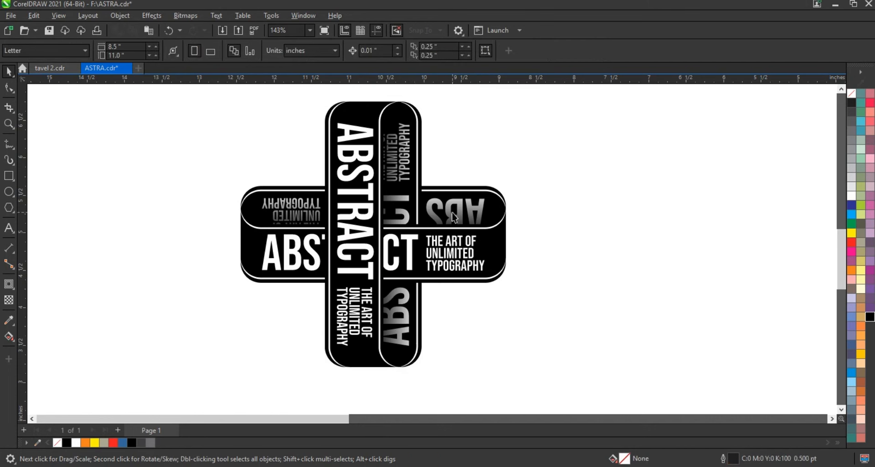
Order the vertical gradient banner behind the horizontal gradient one, and bring the horizontal ABSTRACT banner in front of the vertical lettering
{"action": "left_click", "coordinate": [410, 200]}
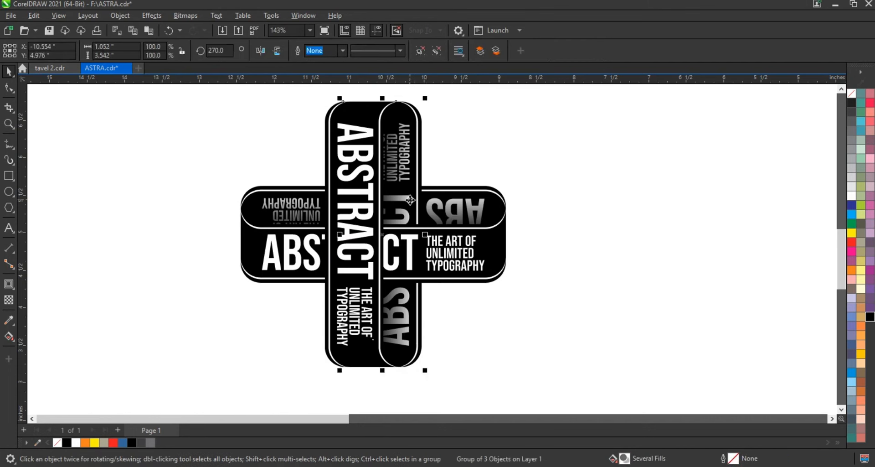
{"action": "key", "text": "ctrl+Page_Down"}
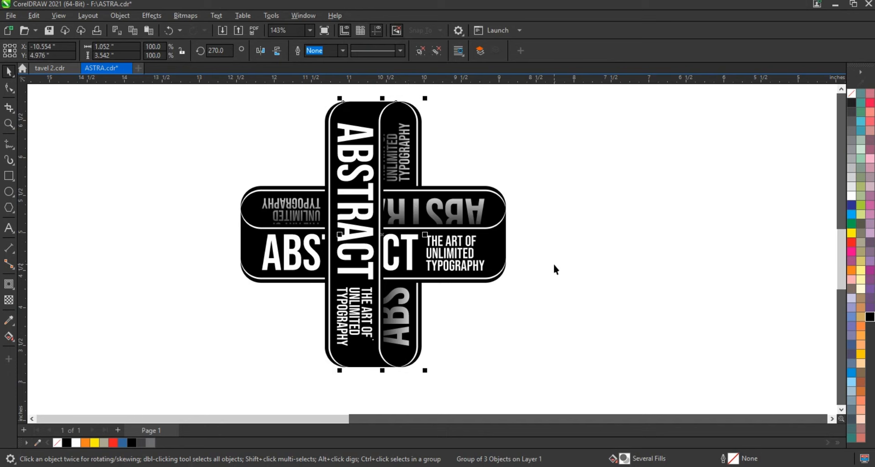
{"action": "left_click", "coordinate": [553, 262]}
{"action": "left_click", "coordinate": [414, 254]}
{"action": "key", "text": "ctrl+Page_Up"}
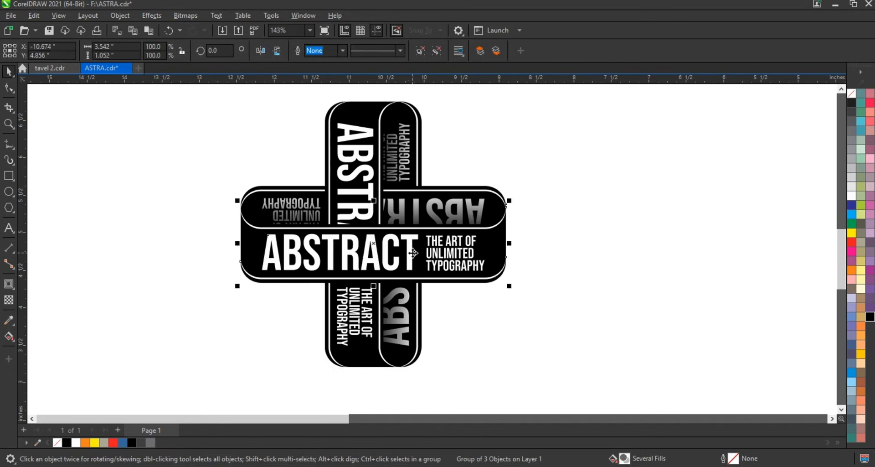
{"action": "left_click", "coordinate": [477, 297]}
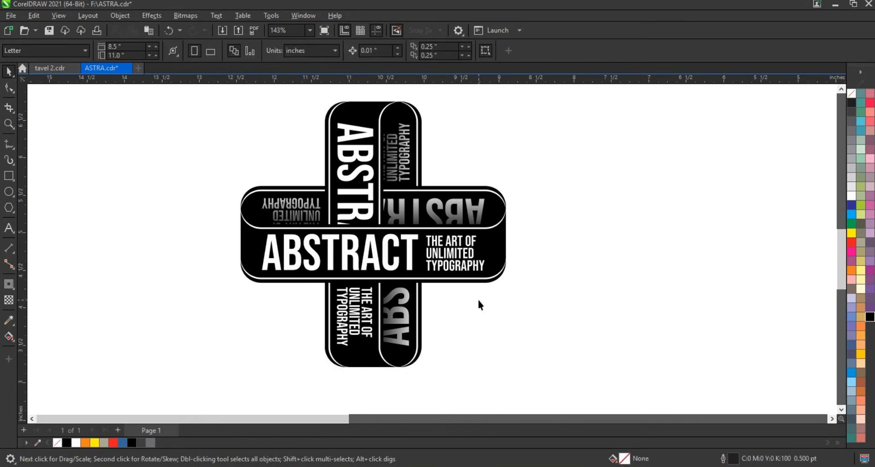
Rotate the whole cross about 45 degrees counterclockwise so that it forms an X
{"action": "scroll", "coordinate": [477, 297], "scroll_direction": "down", "scroll_amount": 1}
{"action": "left_click_drag", "start_coordinate": [267, 126], "coordinate": [524, 367]}
{"action": "left_click_drag", "start_coordinate": [532, 380], "coordinate": [534, 381]}
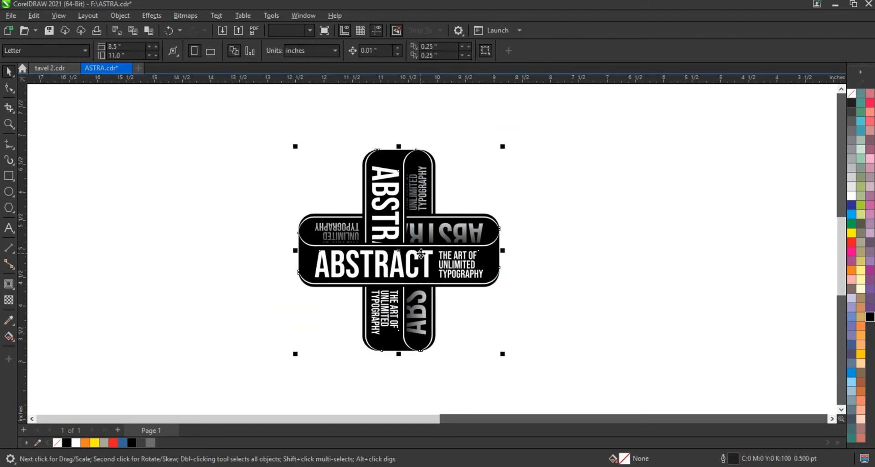
{"action": "left_click", "coordinate": [417, 250]}
{"action": "left_click_drag", "start_coordinate": [502, 355], "coordinate": [513, 248]}
{"action": "left_click", "coordinate": [556, 281]}
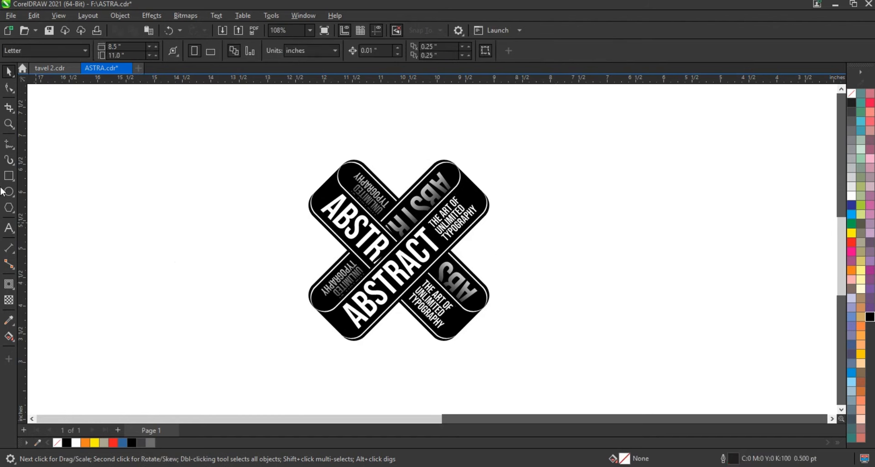
Place a grey background rectangle about 5.53 × 4.44 in with a light-centred radial gradient behind the X design
{"action": "key", "text": "F6"}
{"action": "left_click_drag", "start_coordinate": [231, 121], "coordinate": [543, 373]}
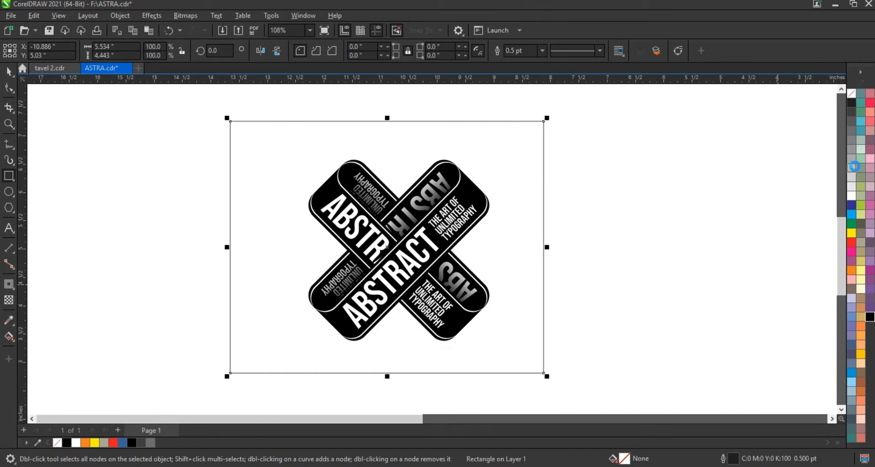
{"action": "left_click", "coordinate": [855, 168]}
{"action": "key", "text": "shift+Page_Down"}
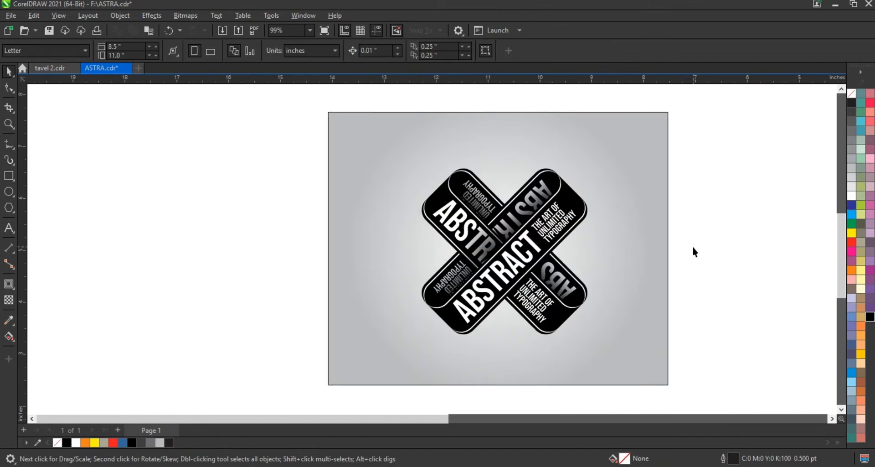
{"action": "scroll", "coordinate": [691, 245], "scroll_direction": "up", "scroll_amount": 1}
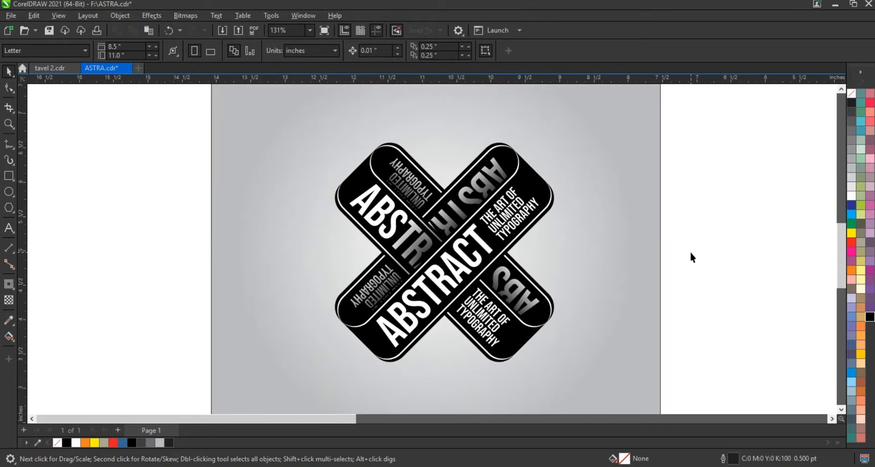
{"action": "scroll", "coordinate": [691, 253], "scroll_direction": "up", "scroll_amount": 1}
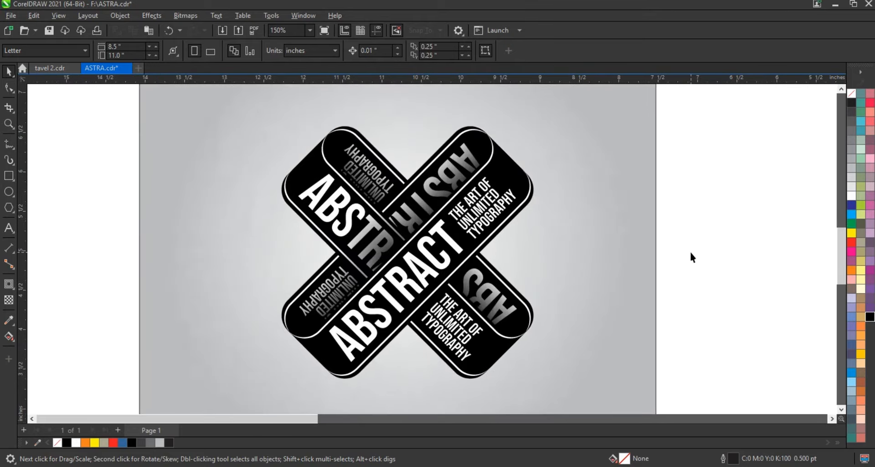